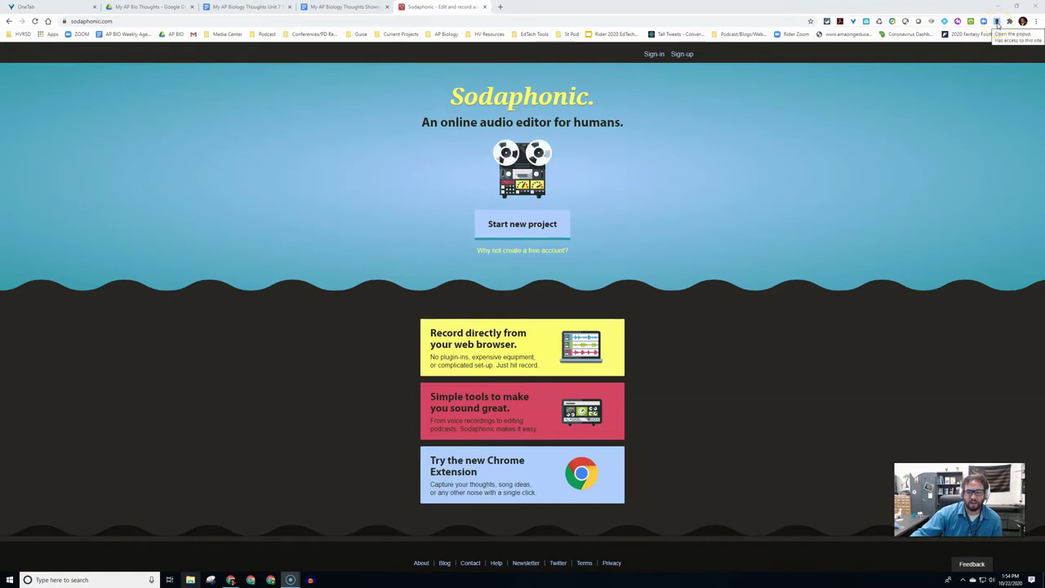
Record a short voice clip from the Sodaphonic extension popup and save it as a browser download
left_click(997, 22)
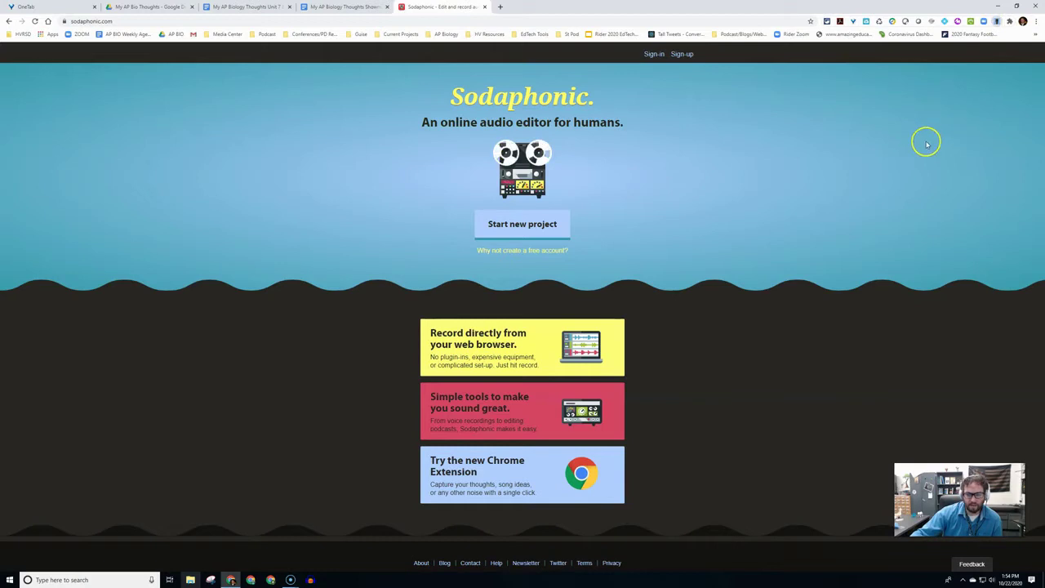
left_click(984, 22)
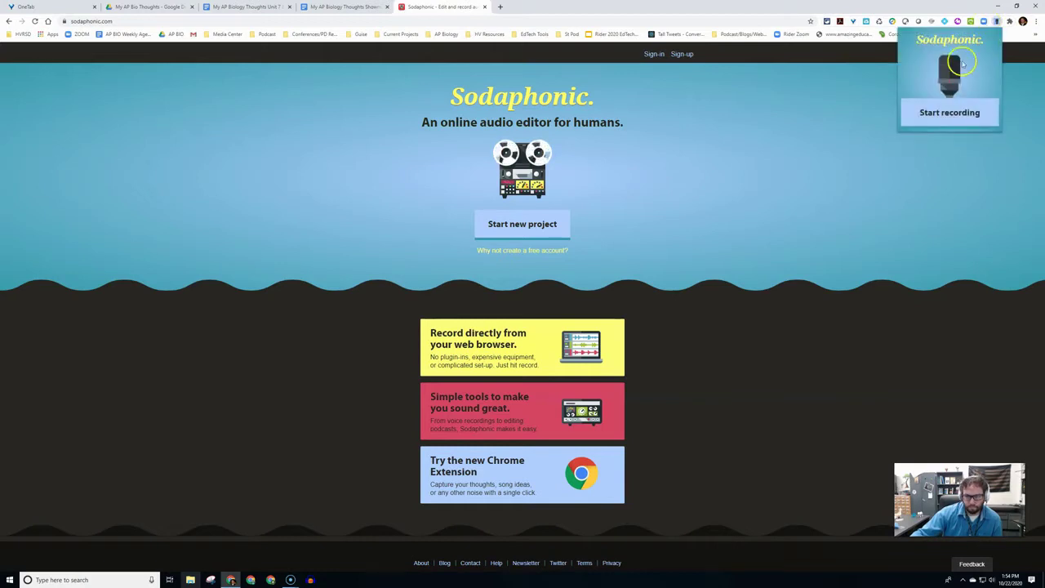
left_click(941, 119)
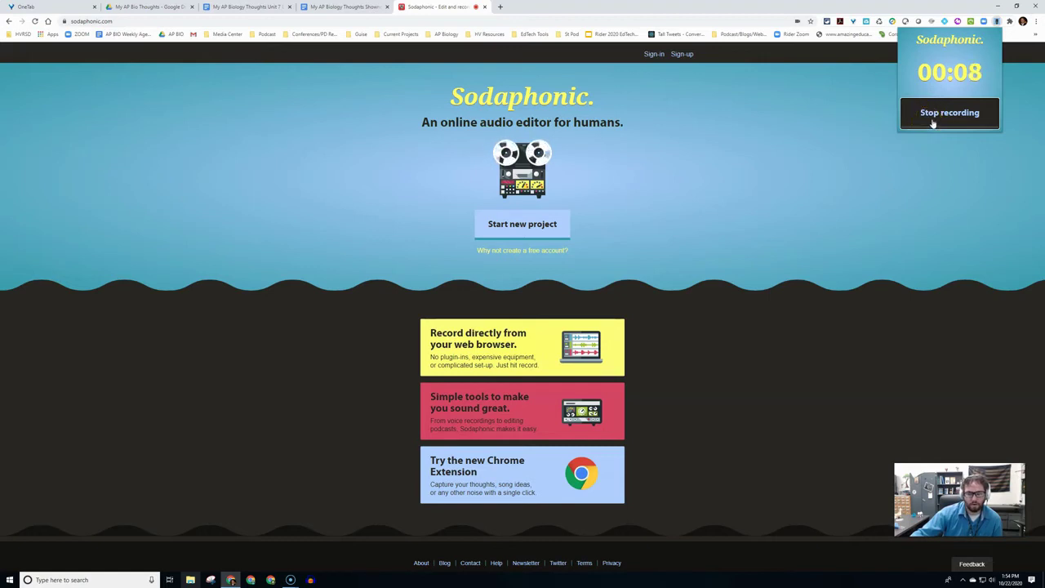
left_click(933, 122)
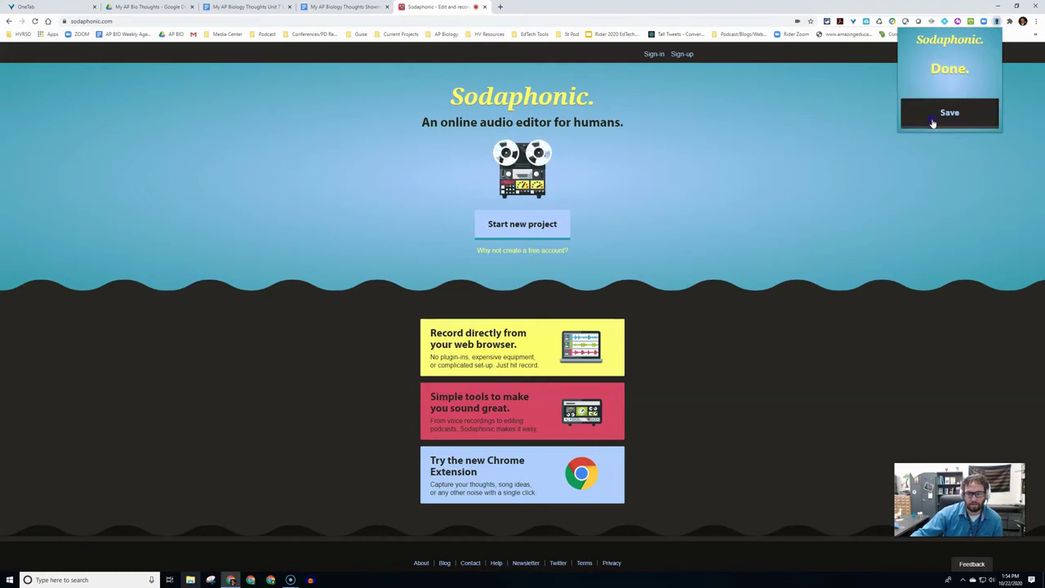
left_click(939, 115)
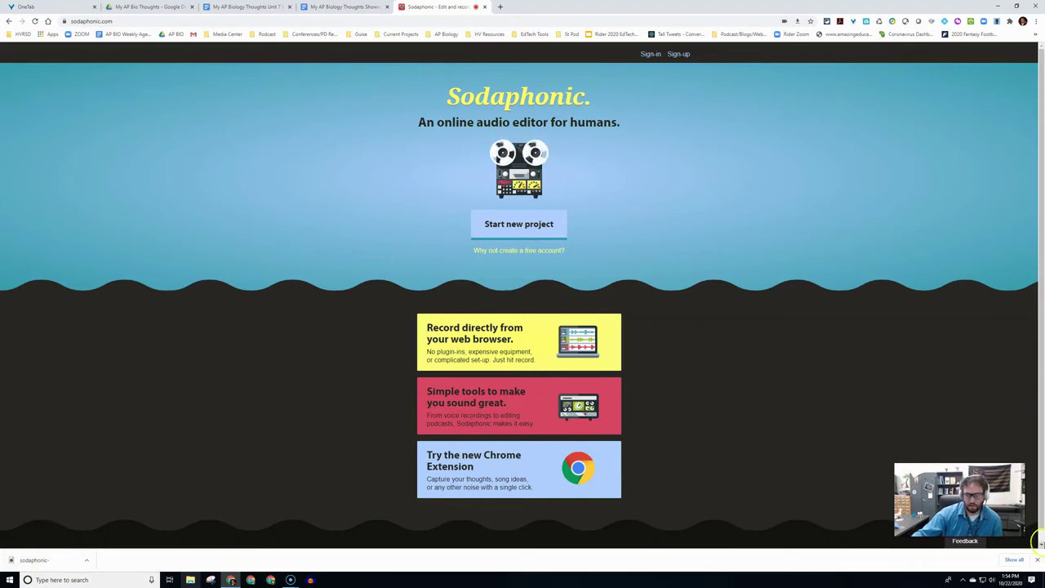
left_click(1040, 558)
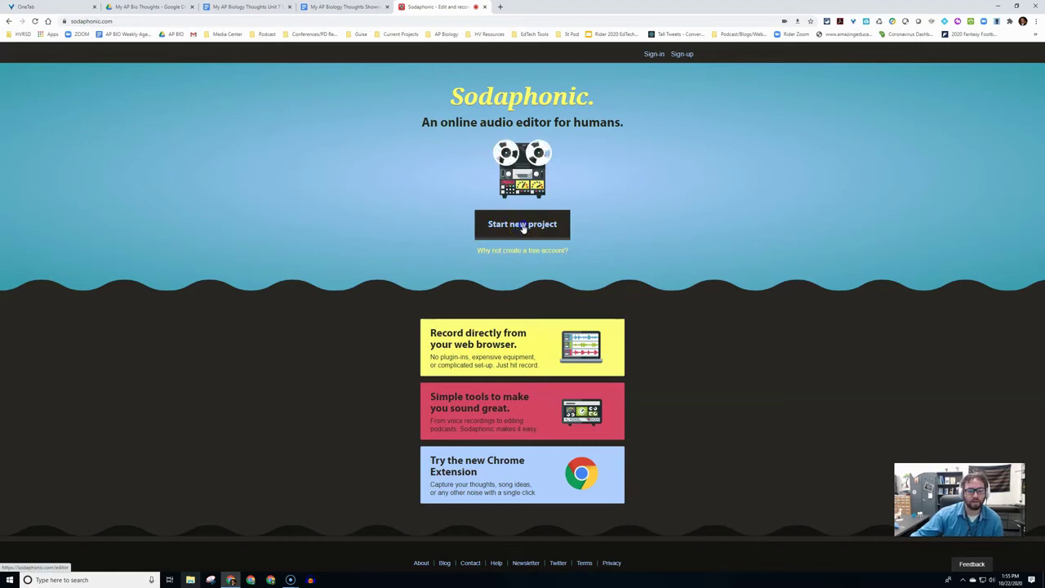
Start a new Sodaphonic project and glance at the File menu before closing it
left_click(523, 228)
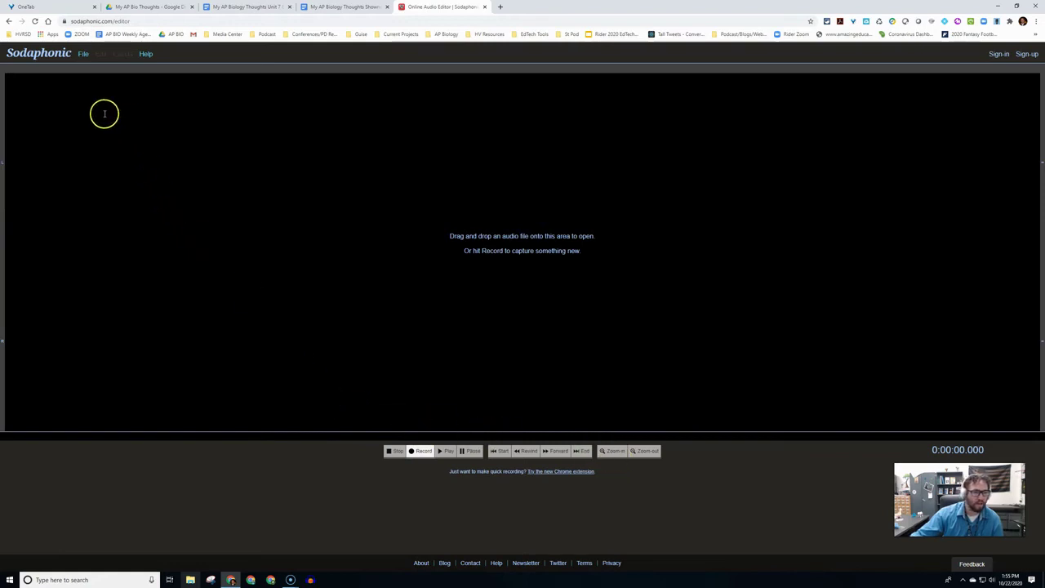
left_click(82, 54)
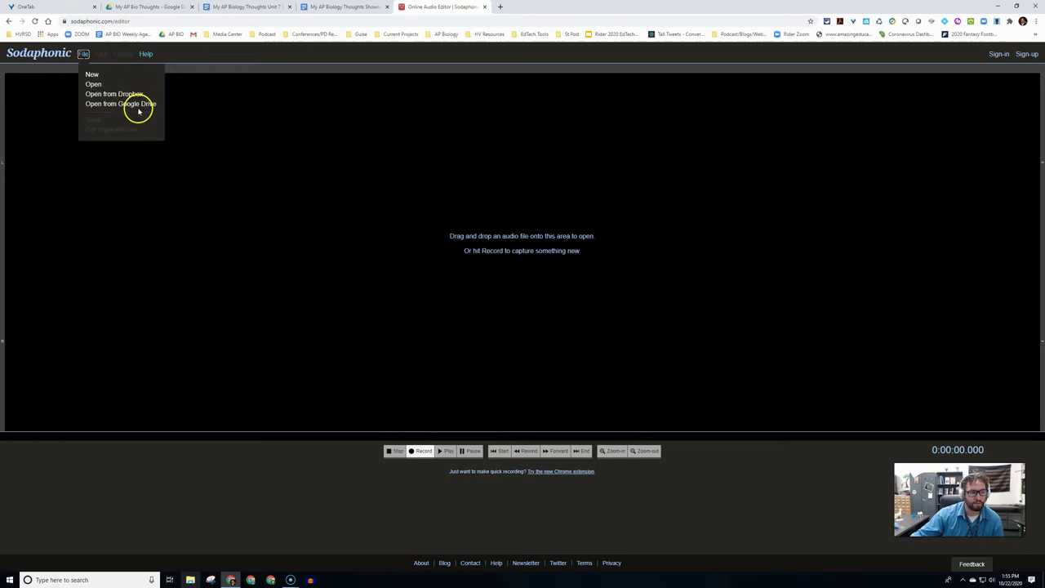
left_click(118, 158)
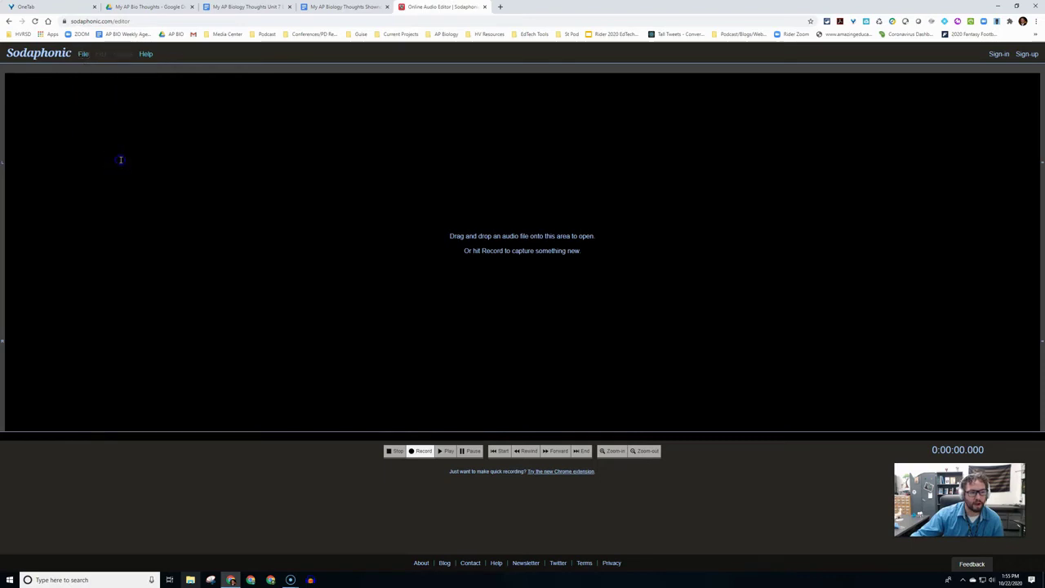
Record a spoken voice clip as a 48000Hz 16-bit mono waveform in the editor
left_click(420, 453)
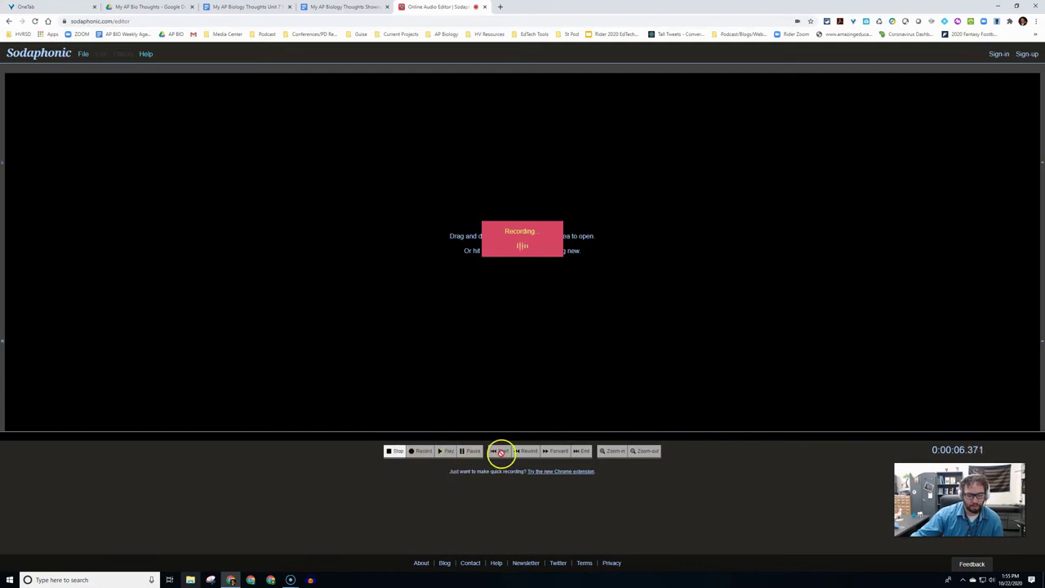
left_click(394, 451)
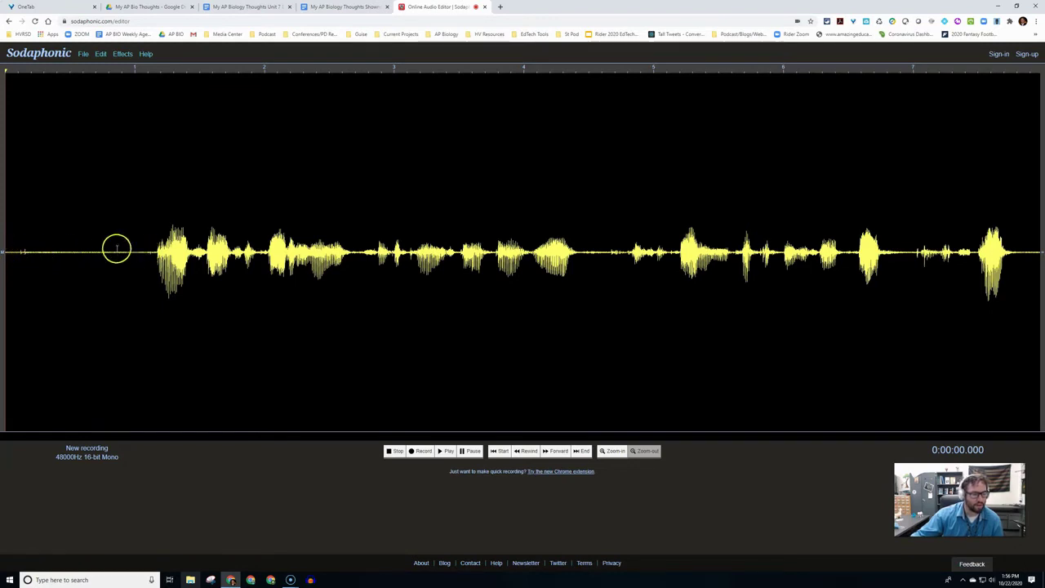
Delete the leading silence and the trailing stretch of audio from the recording
left_click_drag(151, 251, 5, 263)
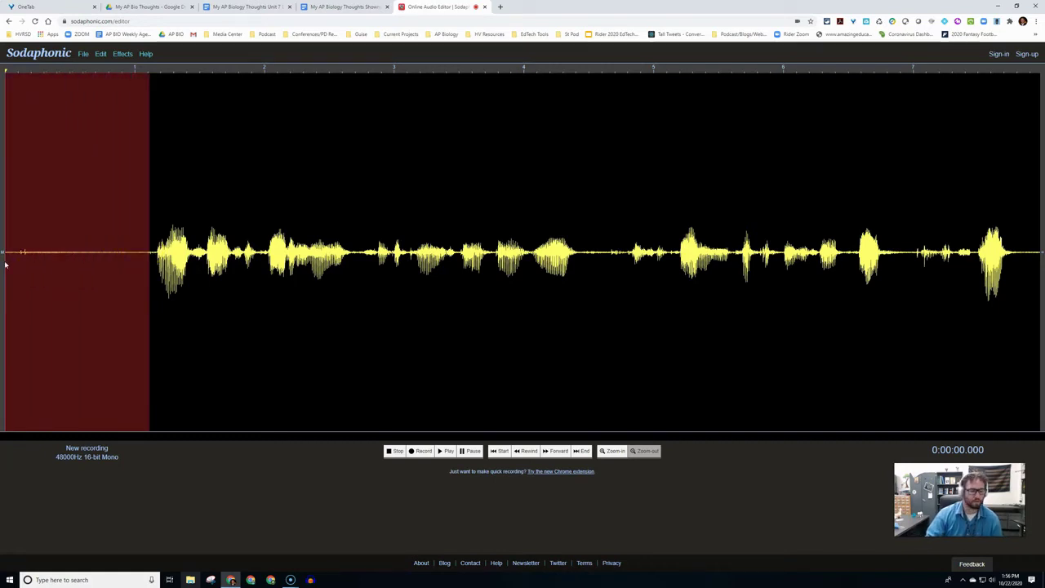
key("Delete")
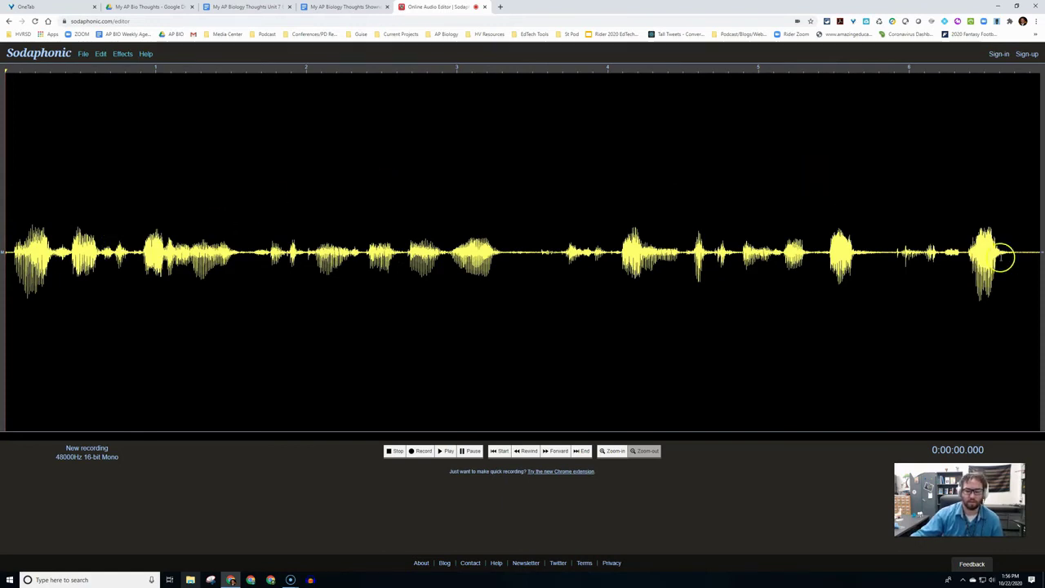
left_click_drag(1014, 251, 1041, 251)
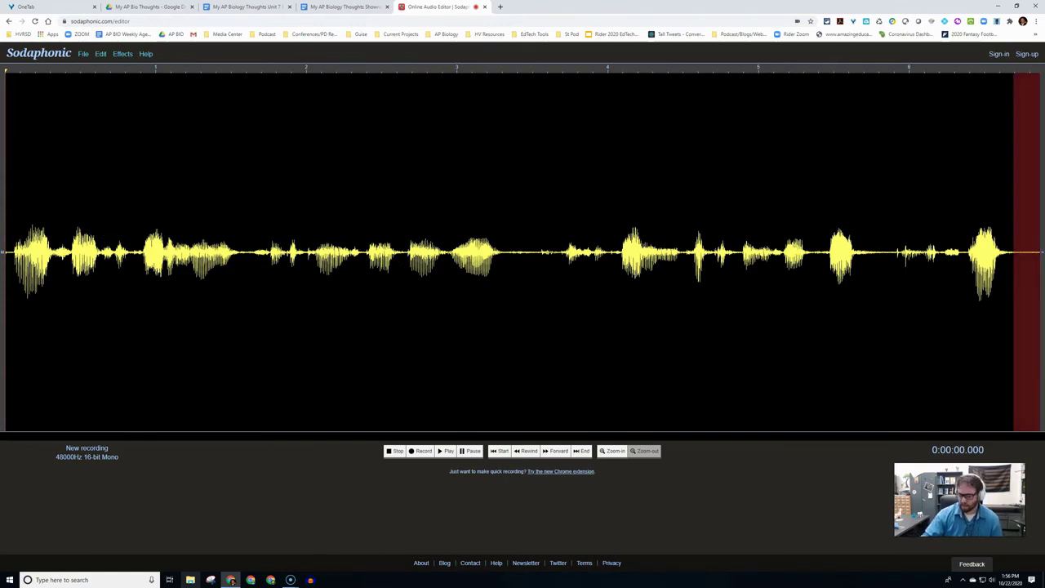
key("Delete")
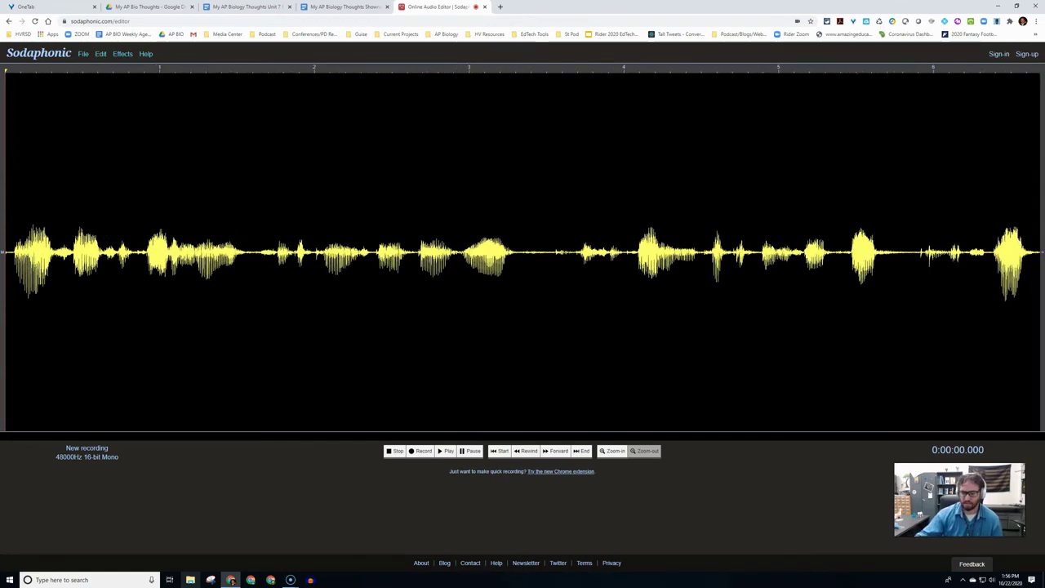
Zoom in, delete a short speech burst near the start, then zoom back out to the whole clip
left_click(614, 454)
left_click(614, 454)
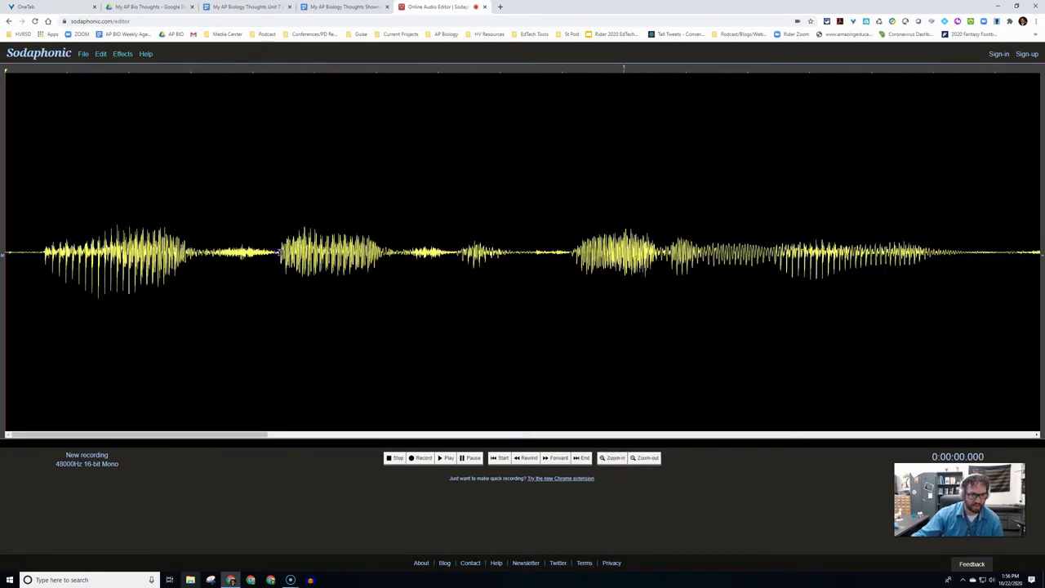
left_click_drag(279, 254, 381, 261)
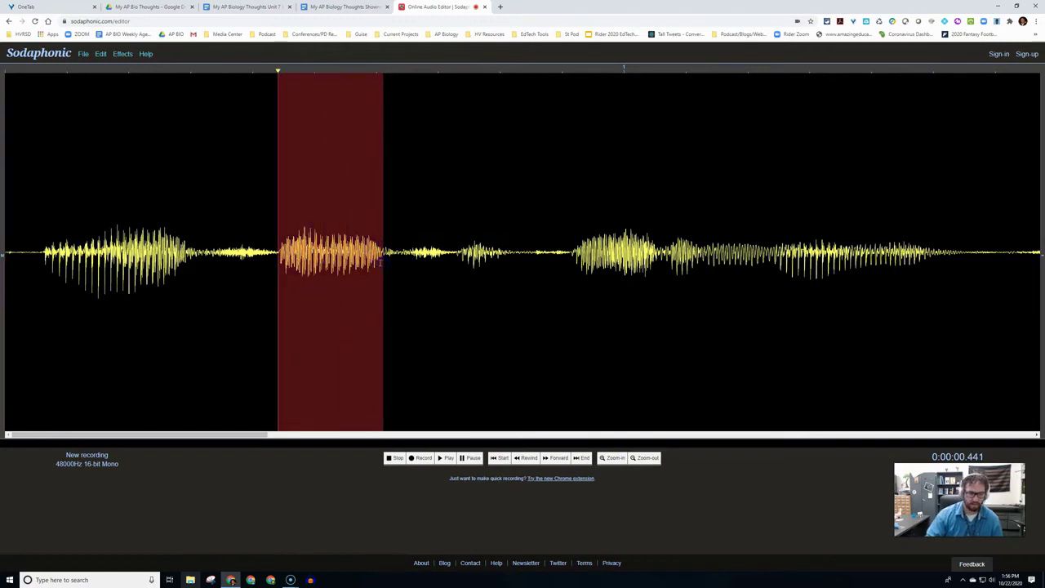
key("Delete")
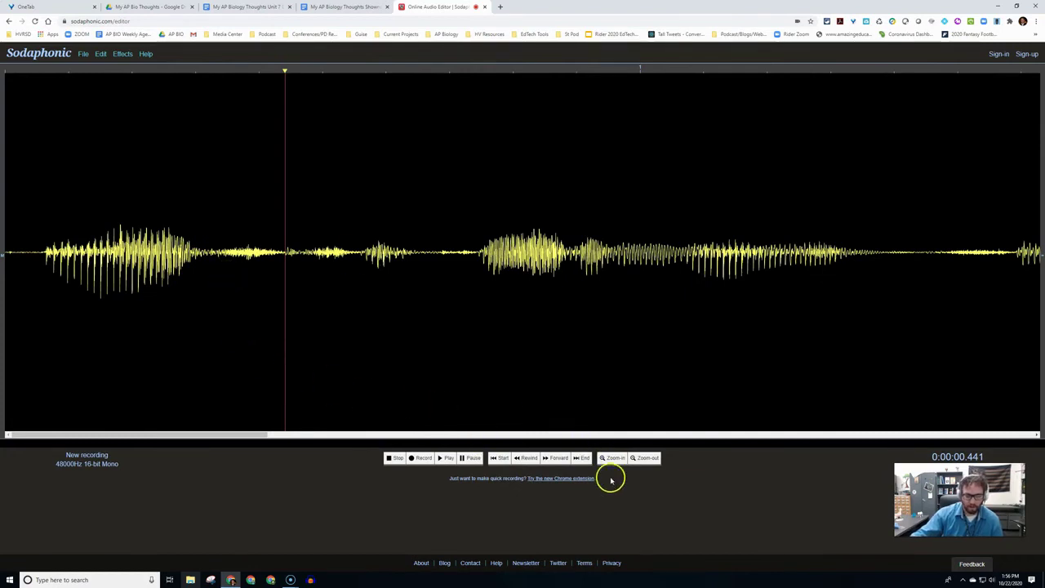
left_click(645, 457)
left_click(645, 457)
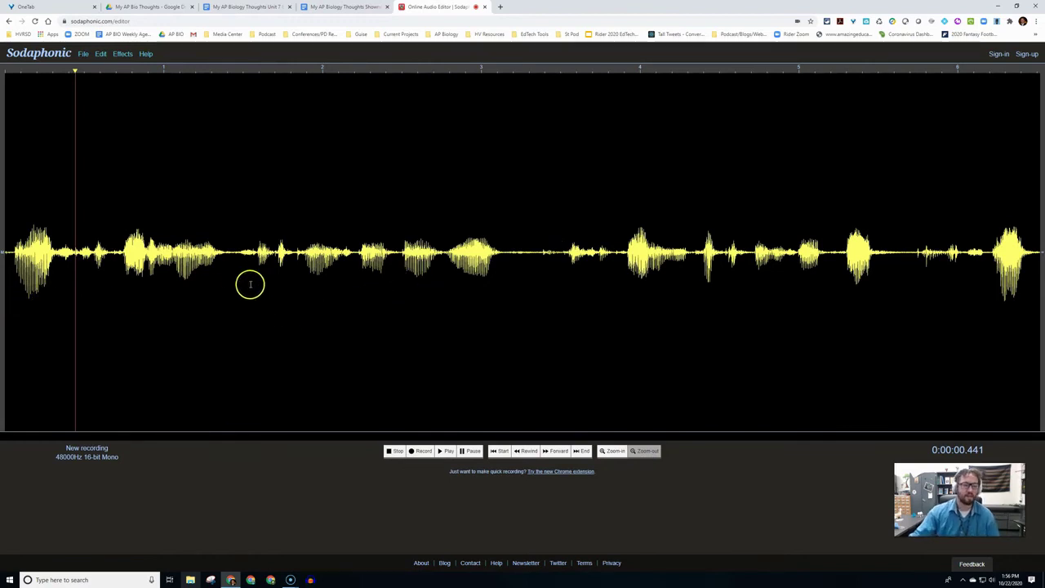
Look through the Edit menu, then show the Effects menu's list of audio effects
left_click(101, 55)
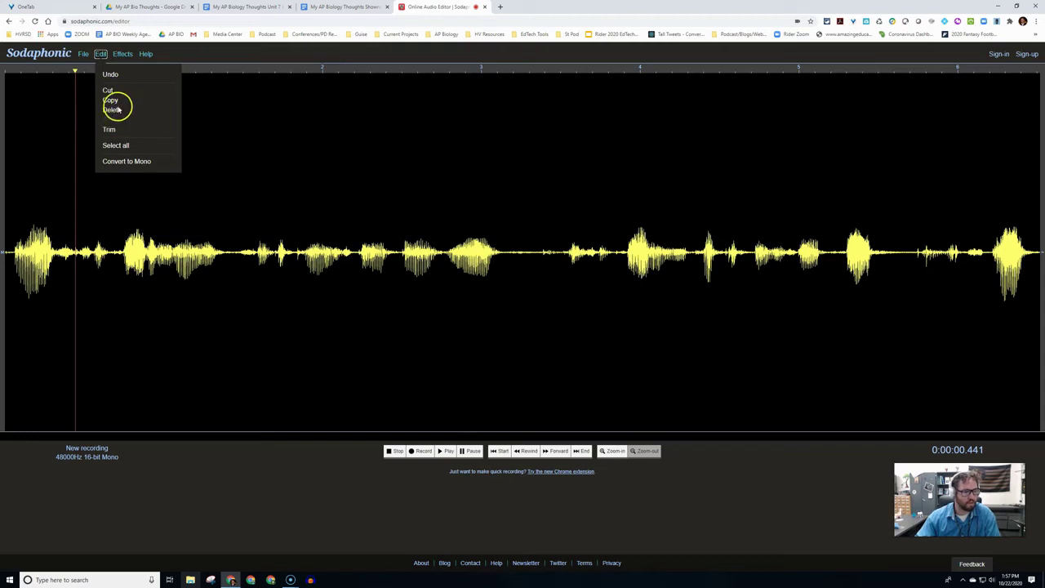
left_click(122, 54)
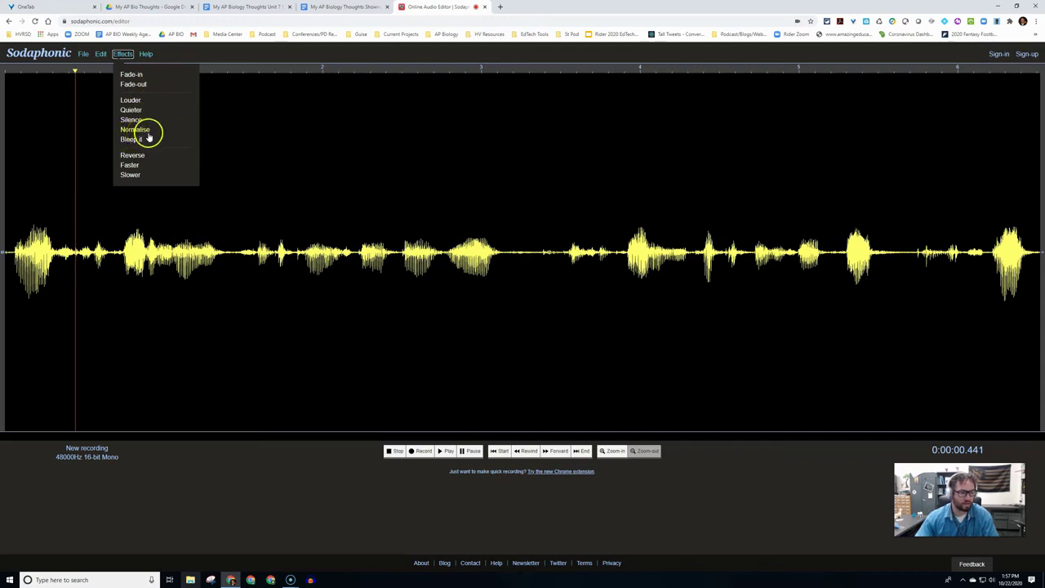
Select all audio, apply Effects > Normalise to boost volume, then clear the selection
left_click(102, 54)
left_click(115, 145)
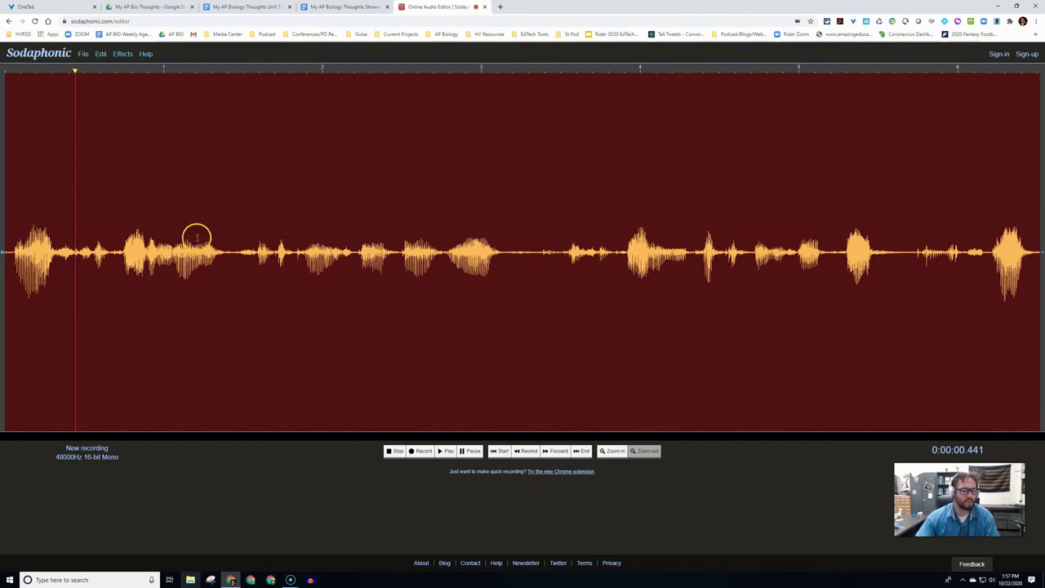
left_click(122, 53)
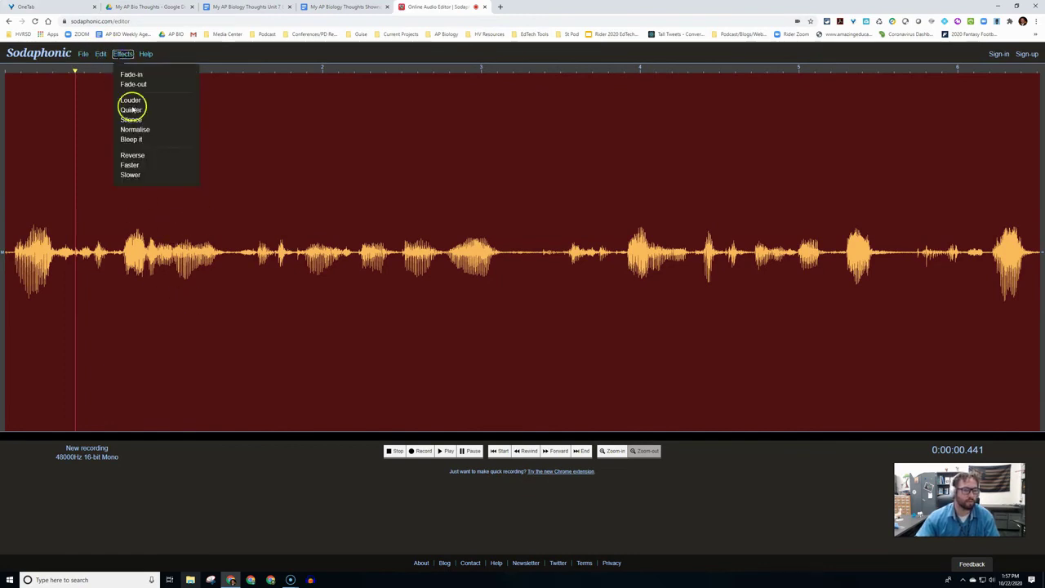
left_click(135, 130)
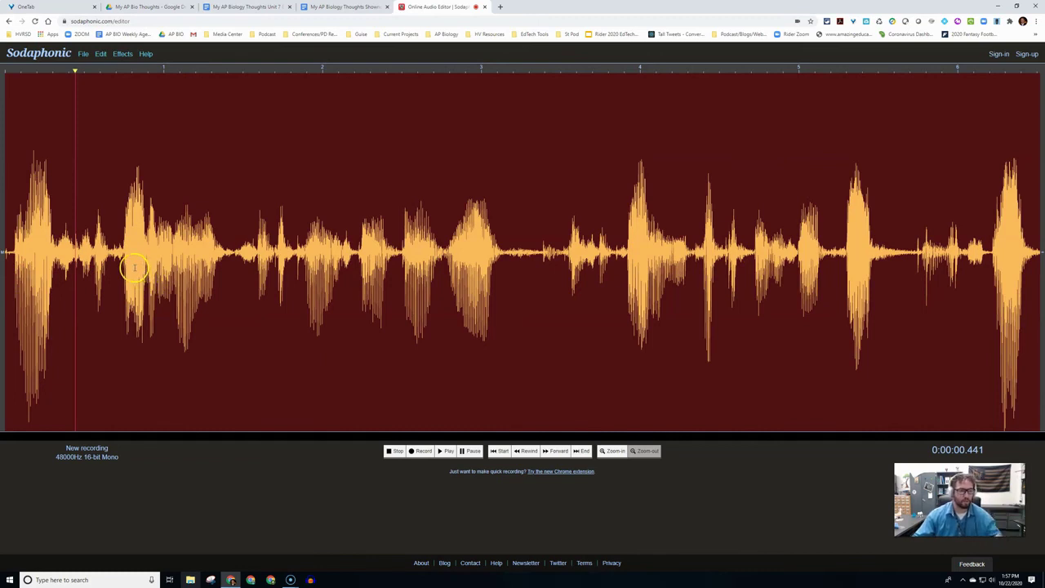
left_click(122, 55)
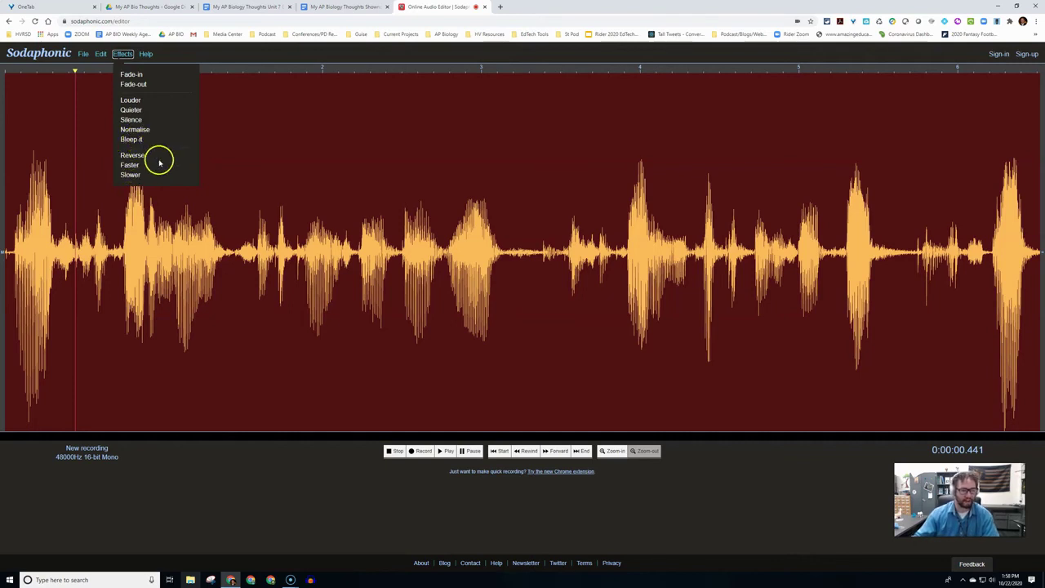
left_click(226, 151)
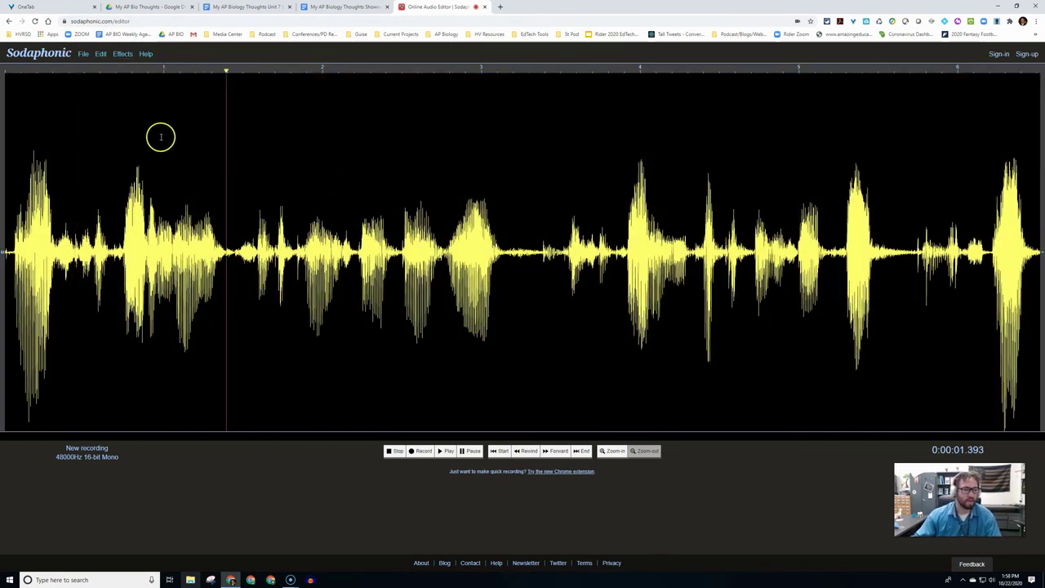
Open the export dialog from the File menu and name the file 'test'
left_click(82, 57)
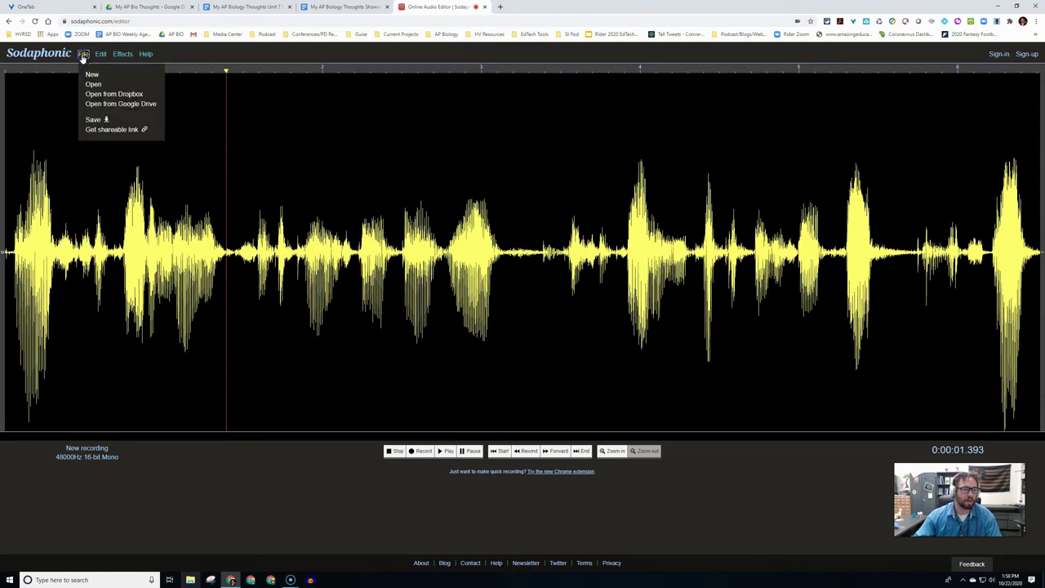
left_click(95, 131)
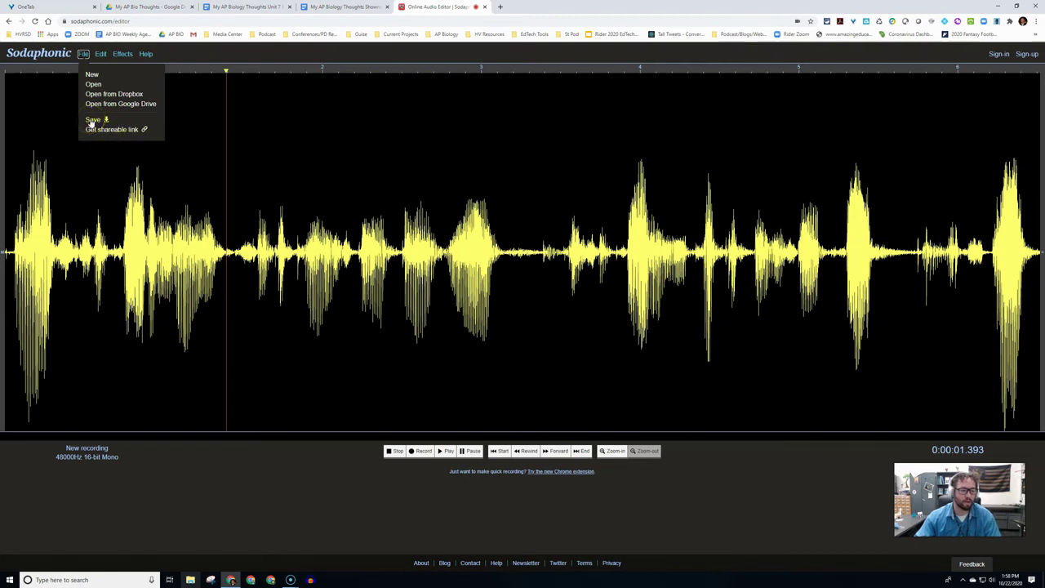
left_click(91, 121)
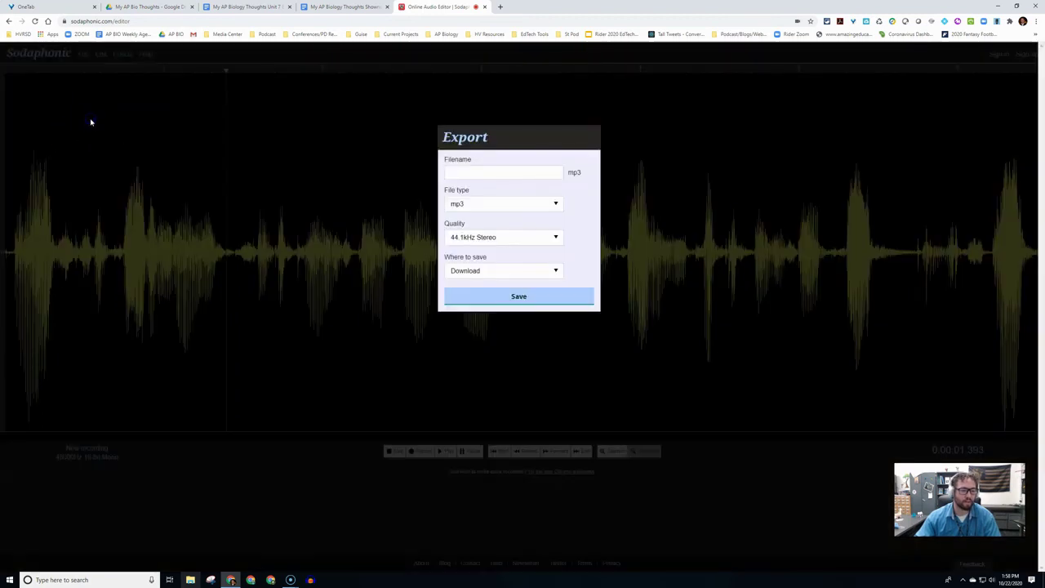
left_click(466, 171)
type("tes")
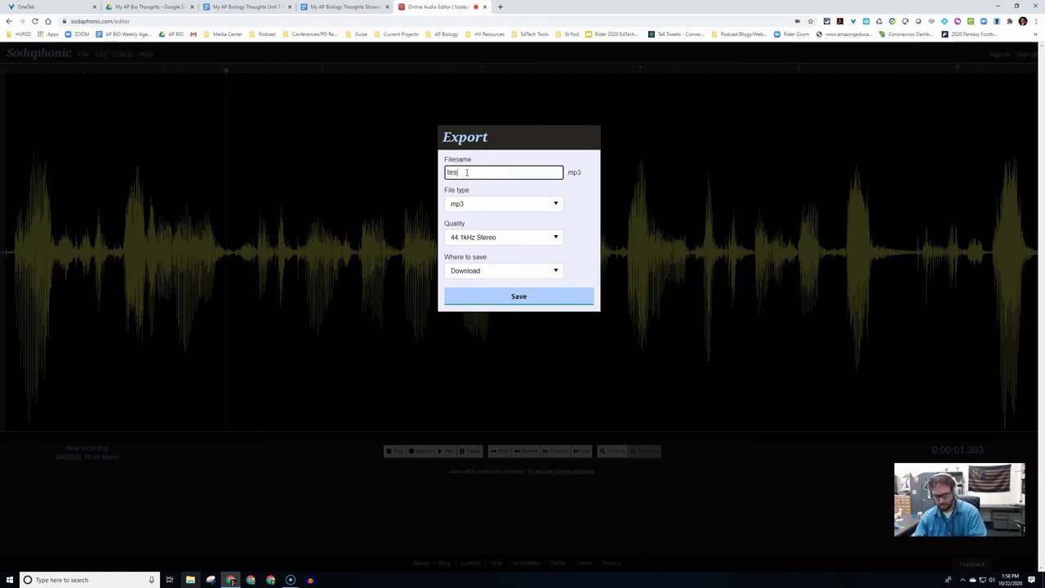
type("t")
Export as mp3 at 44.1kHz Stereo with Download as the destination
left_click(482, 204)
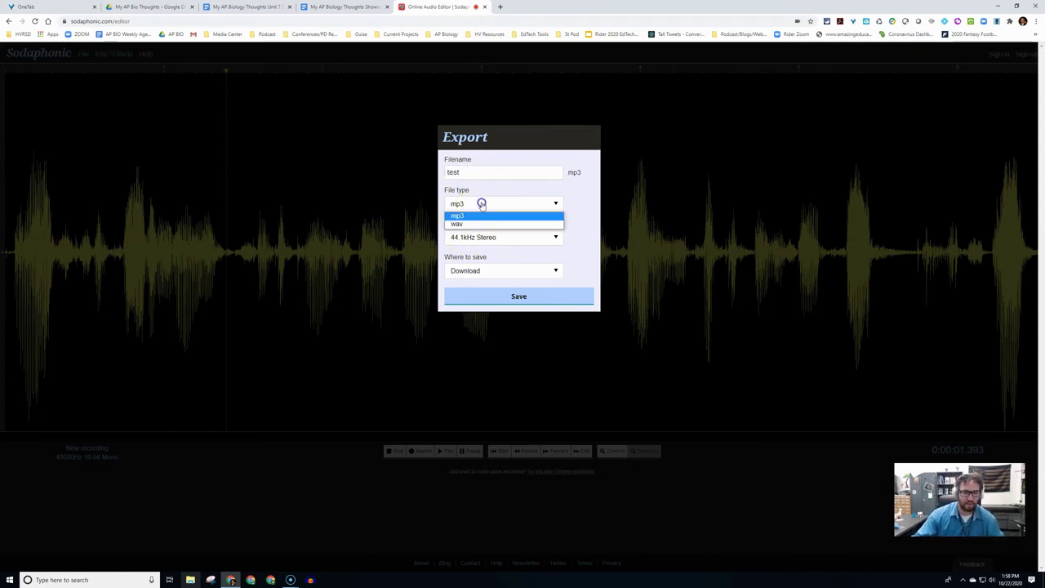
left_click(477, 216)
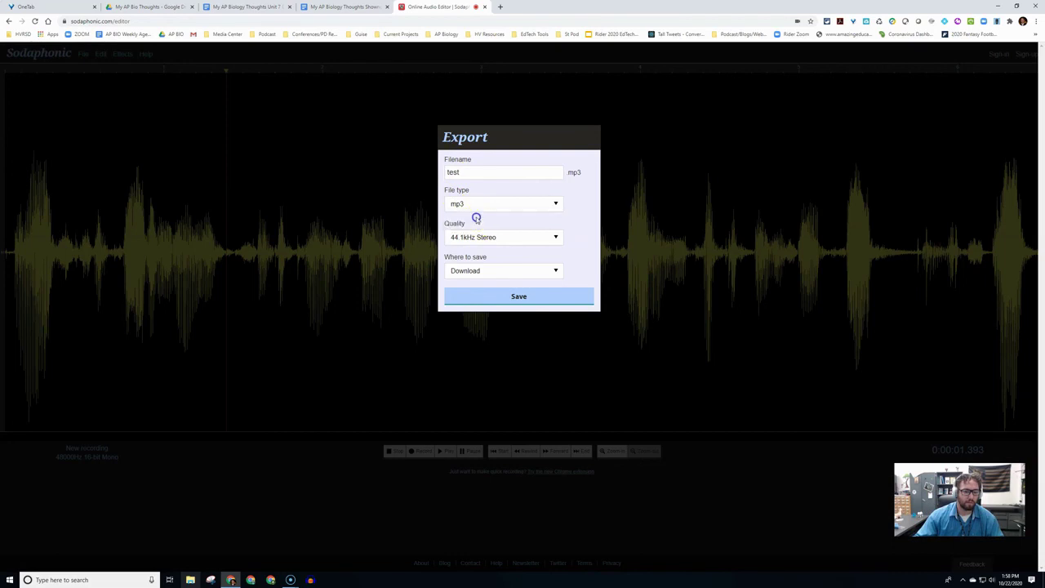
left_click(502, 238)
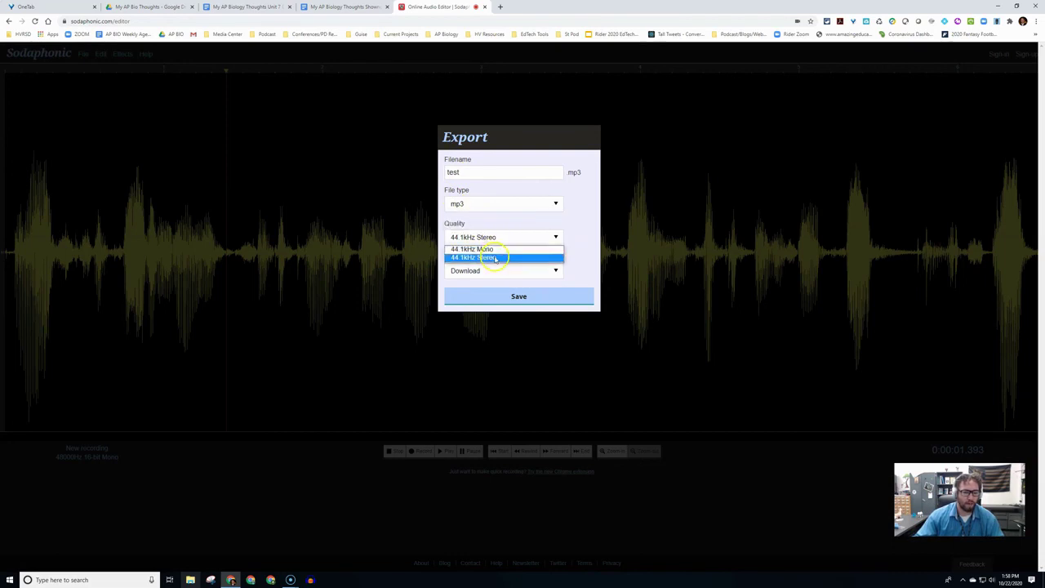
left_click(495, 260)
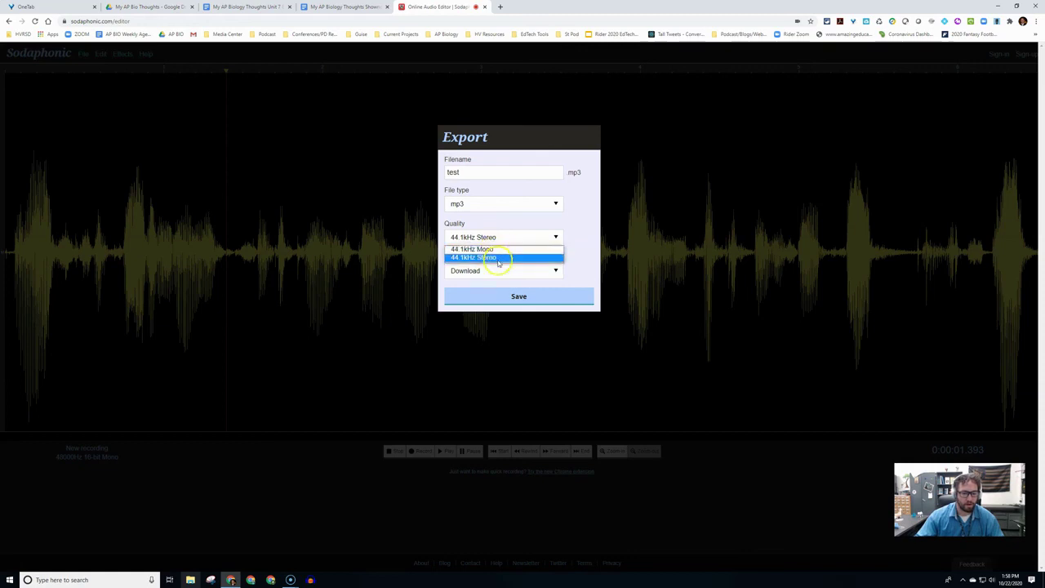
left_click(497, 258)
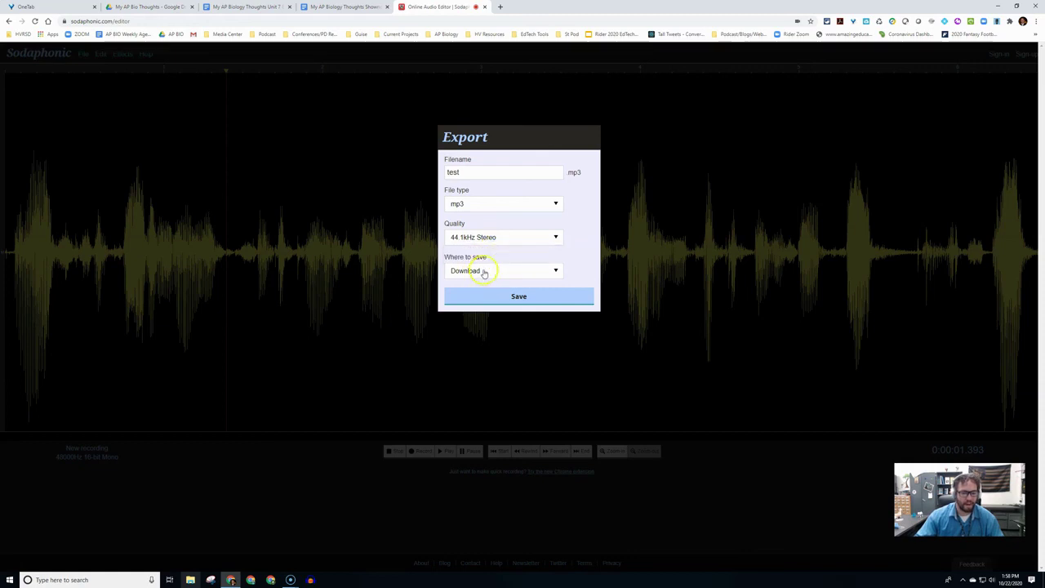
left_click(485, 271)
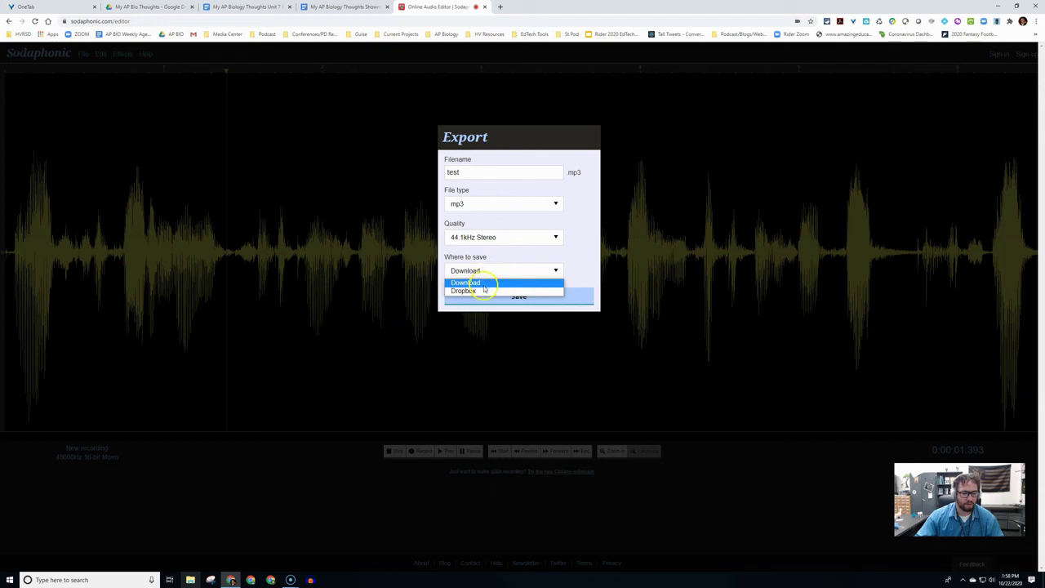
left_click(476, 282)
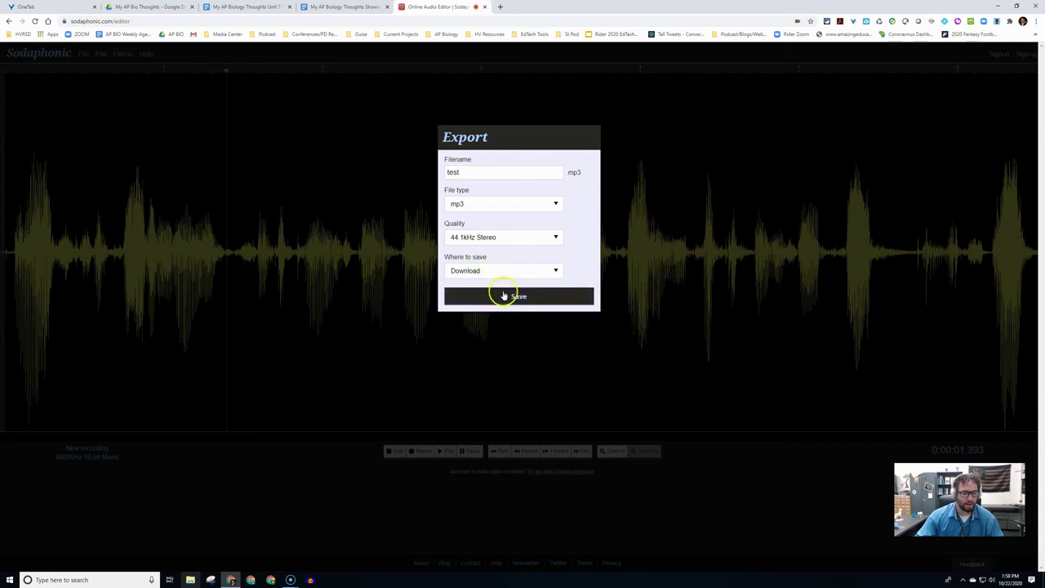
left_click(508, 299)
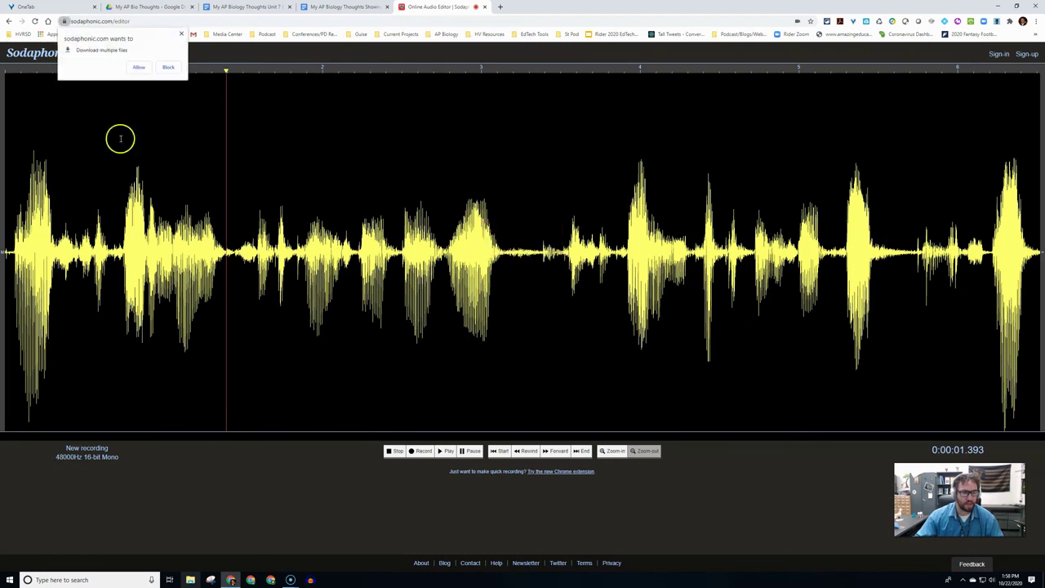
Allow the multiple-downloads prompt and open the downloaded test.mp3
left_click(136, 68)
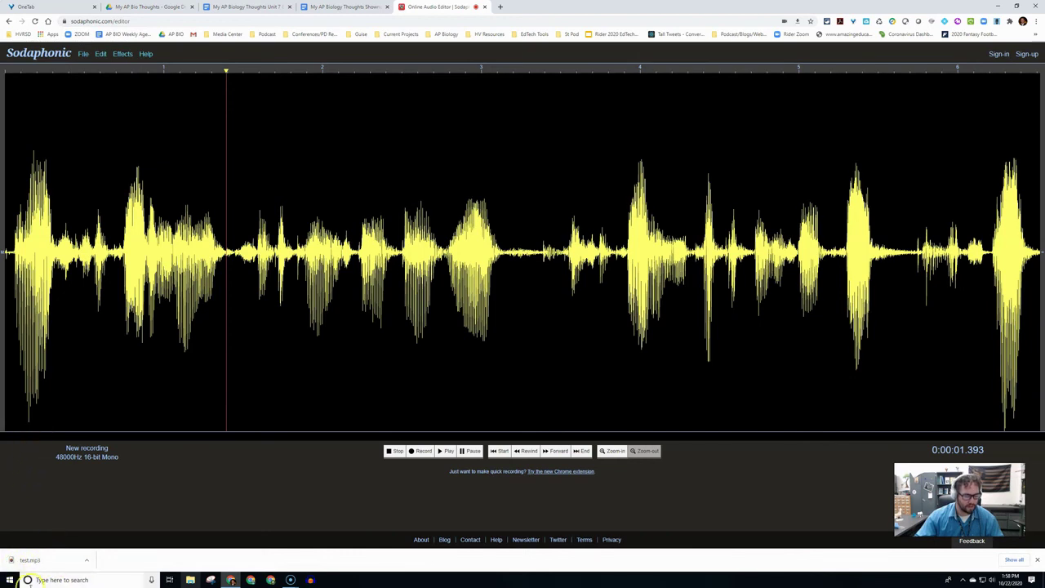
left_click(18, 562)
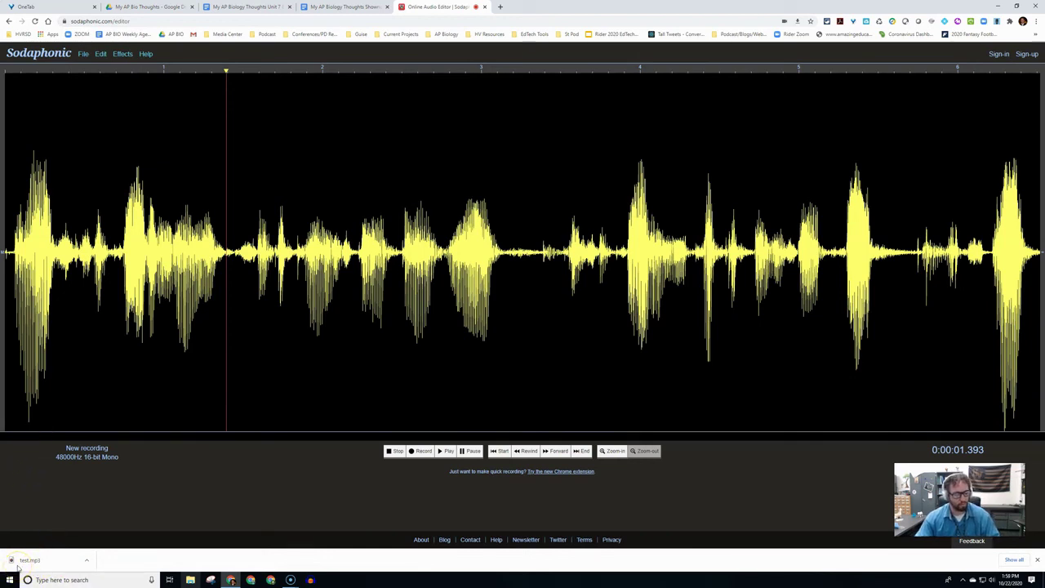